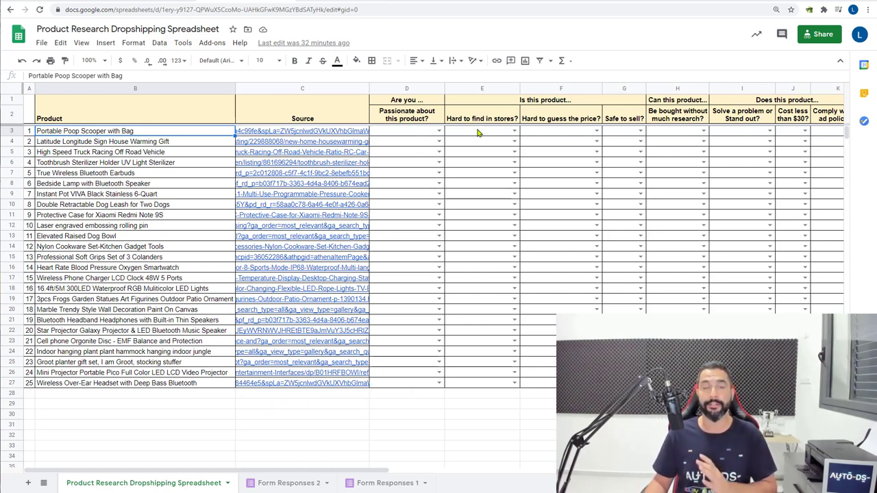
# Highlight the entries in the Product column and those in the Source column to review the listed products and their links.
pyautogui.click(114, 117)
pyautogui.hotkey('shift', 'Down')
pyautogui.hotkey('shift', 'Down')
pyautogui.hotkey('shift', 'Down')
pyautogui.hotkey('shift', 'Down')
pyautogui.hotkey('shift', 'Down')
pyautogui.hotkey('shift', 'Down')
pyautogui.hotkey('shift', 'Down')
pyautogui.hotkey('shift', 'Down')
pyautogui.hotkey('shift', 'Down')
pyautogui.hotkey('shift', 'Down')
pyautogui.hotkey('shift', 'Down')
pyautogui.hotkey('shift', 'Down')
pyautogui.hotkey('shift', 'Down')
pyautogui.hotkey('shift', 'Down')
pyautogui.hotkey('shift', 'Down')
pyautogui.hotkey('shift', 'Down')
pyautogui.hotkey('shift', 'Down')
pyautogui.hotkey('shift', 'Down')
pyautogui.hotkey('shift', 'Down')
pyautogui.hotkey('shift', 'Down')
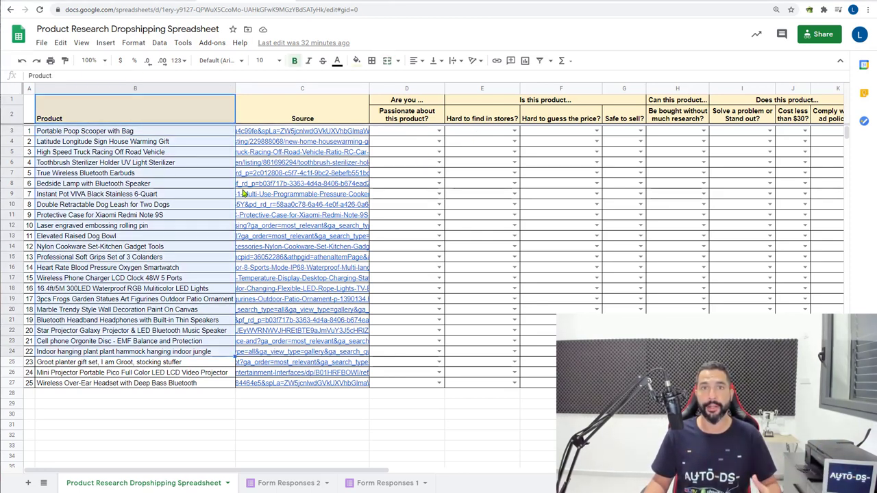
pyautogui.moveTo(333, 99); pyautogui.dragTo(280, 372)
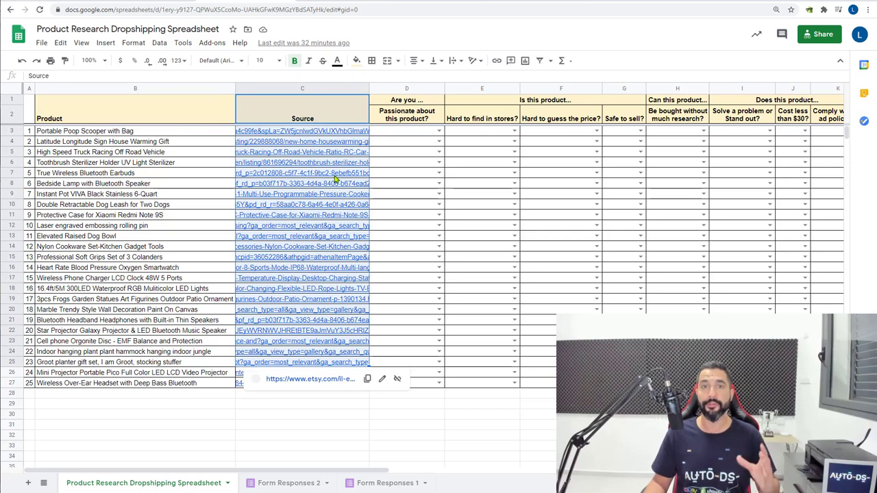
# Answer No to "Passionate about this product?" for the Portable Poop Scooper with Bag.
pyautogui.click(404, 100)
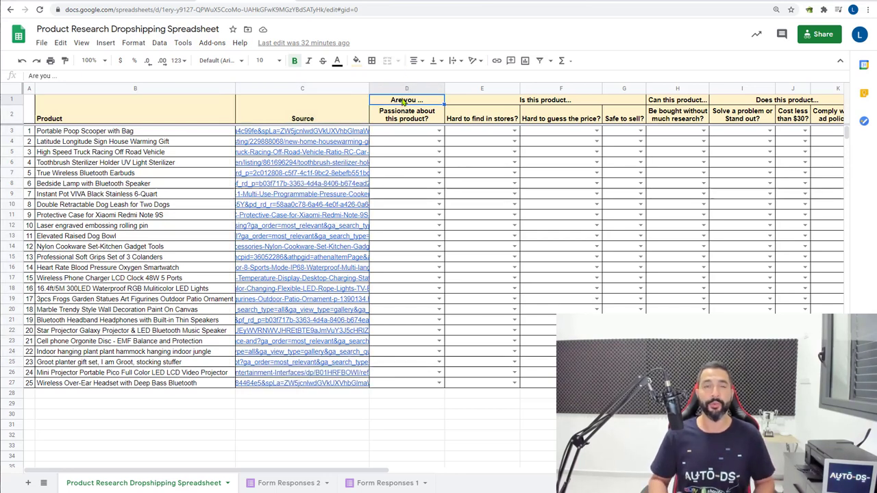
pyautogui.click(439, 134)
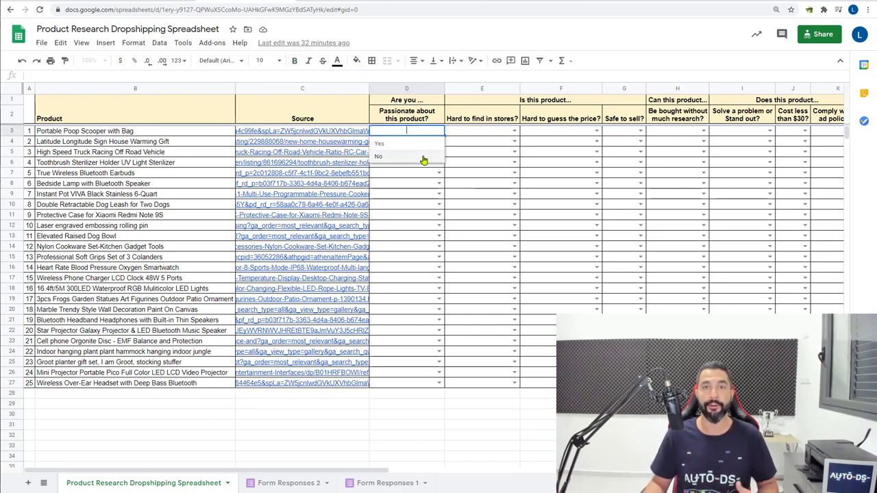
pyautogui.click(423, 159)
pyautogui.press('Tab')
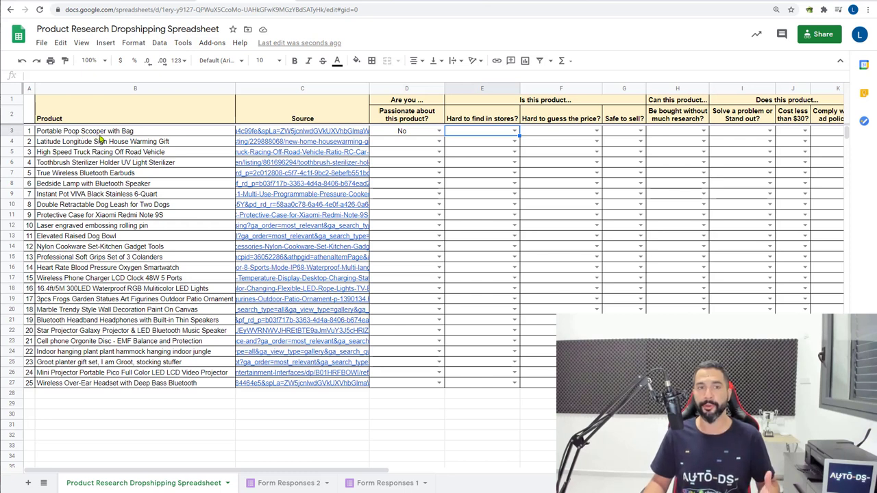
# Answer Yes to "Passionate about this product?" and "Hard to find in stores?" for the Portable Poop Scooper with Bag.
pyautogui.click(439, 131)
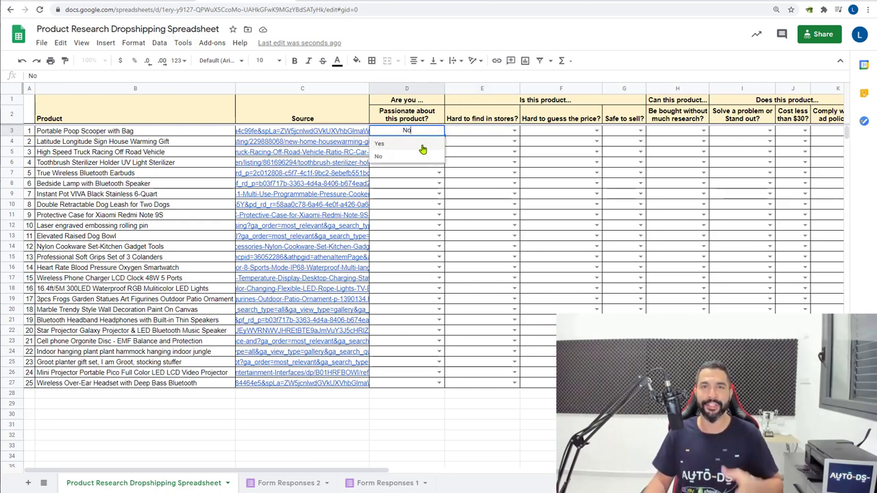
pyautogui.click(421, 147)
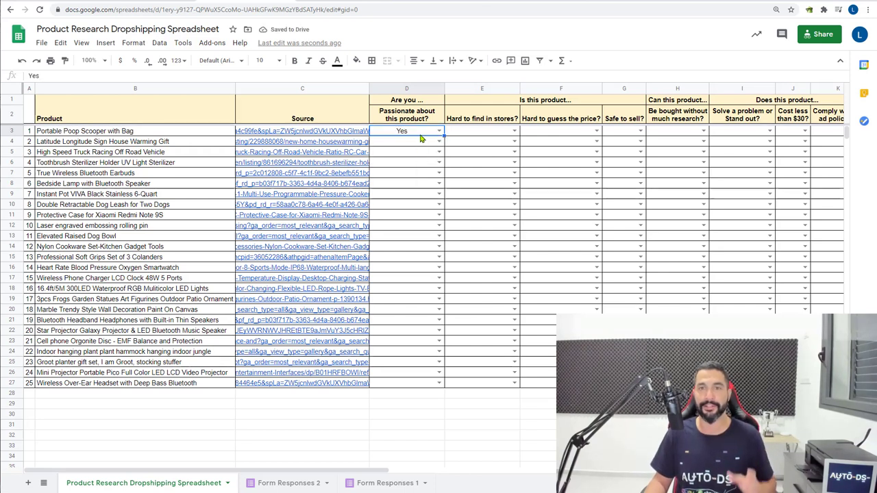
pyautogui.click(470, 130)
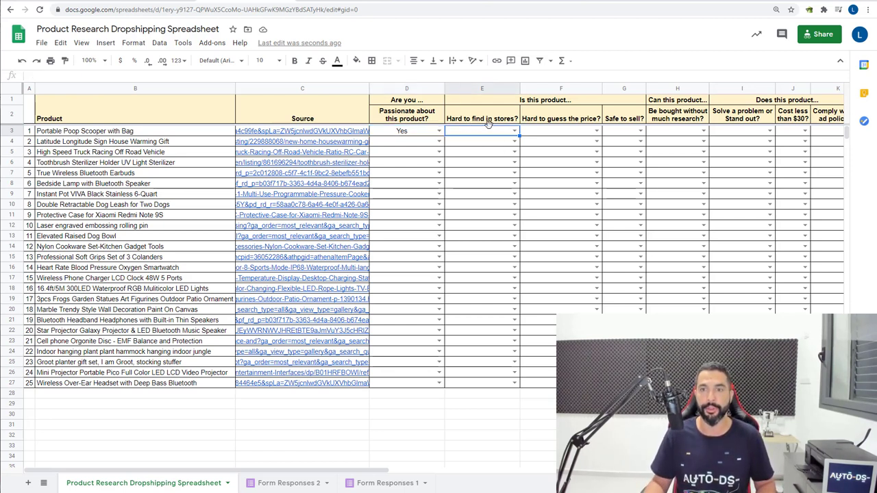
pyautogui.click(514, 130)
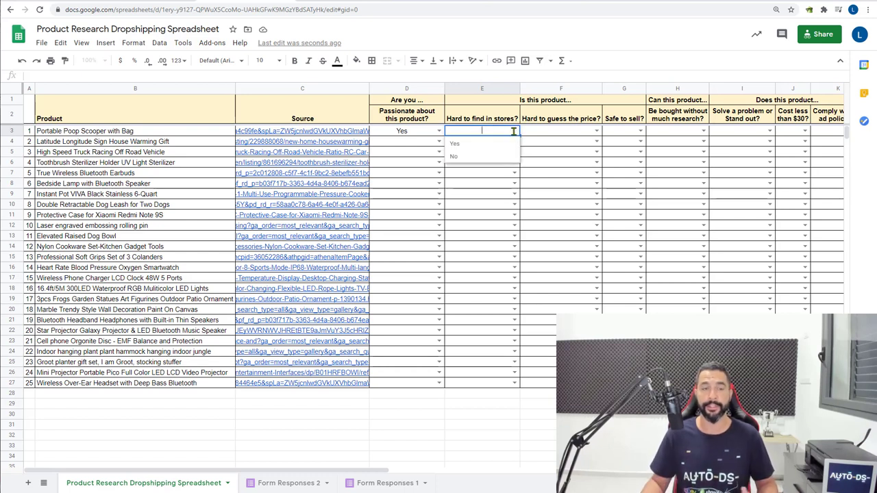
pyautogui.click(482, 144)
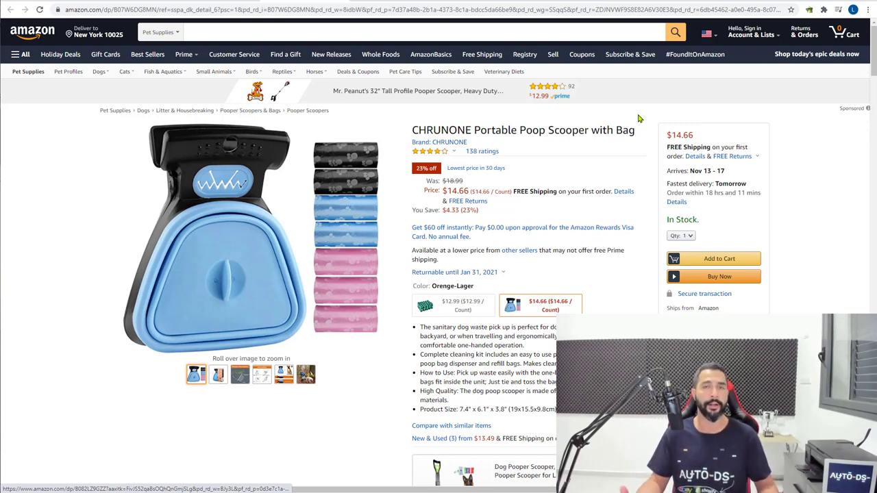
# Return from the Amazon listing to the Google Sheets product list and answer Yes to "Hard to guess the price?" for the poop scooper.
pyautogui.hotkey('ctrl', 'Tab')
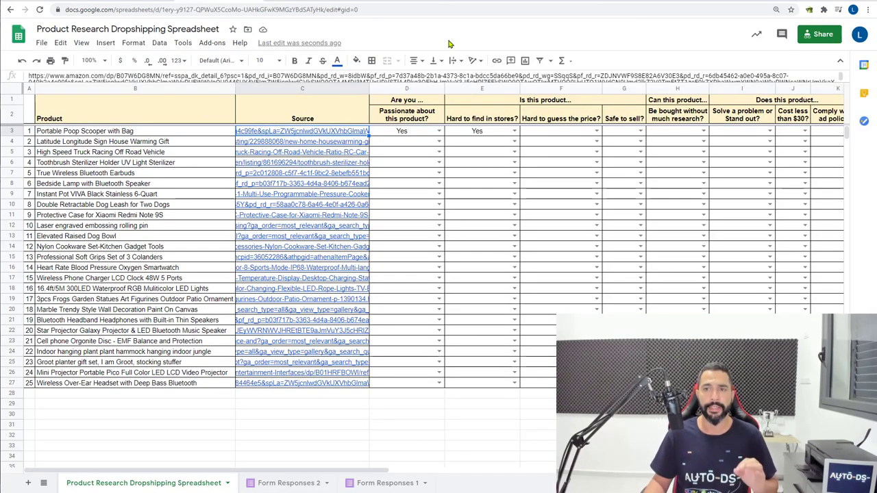
pyautogui.click(596, 131)
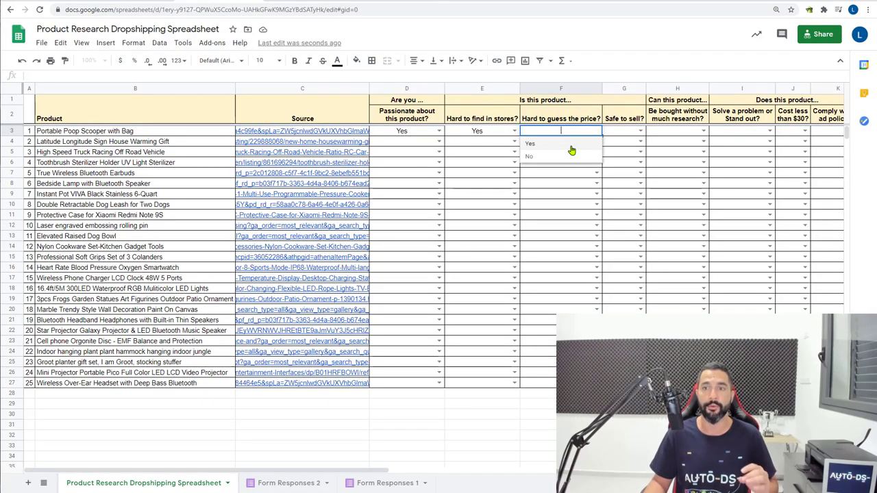
pyautogui.click(568, 144)
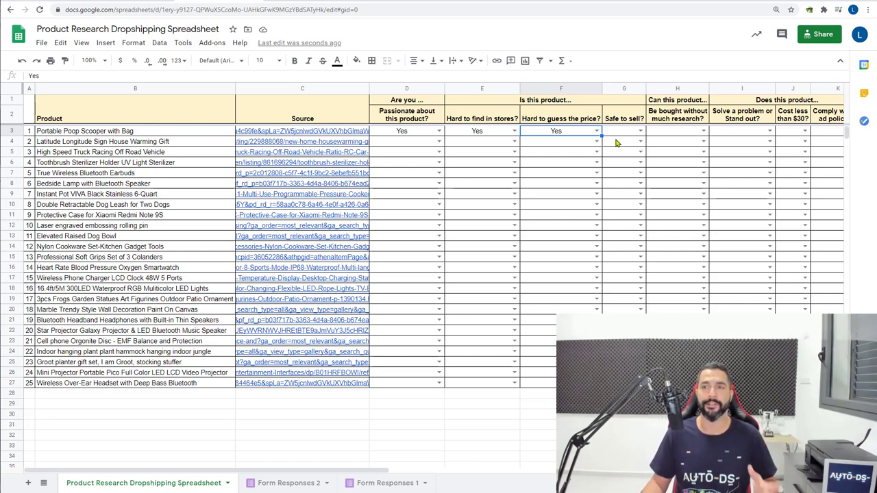
# Answer Yes to "Safe to sell?" and "Be bought without much research?" for the Portable Poop Scooper with Bag.
pyautogui.click(639, 131)
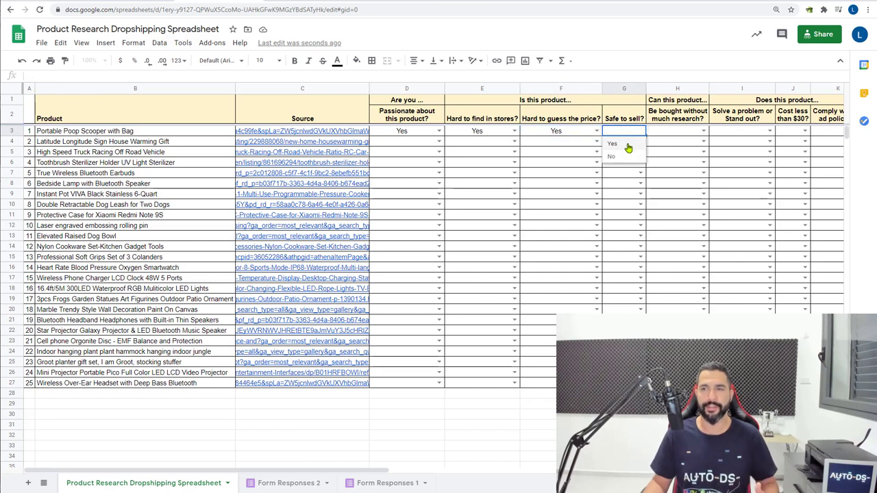
pyautogui.click(627, 146)
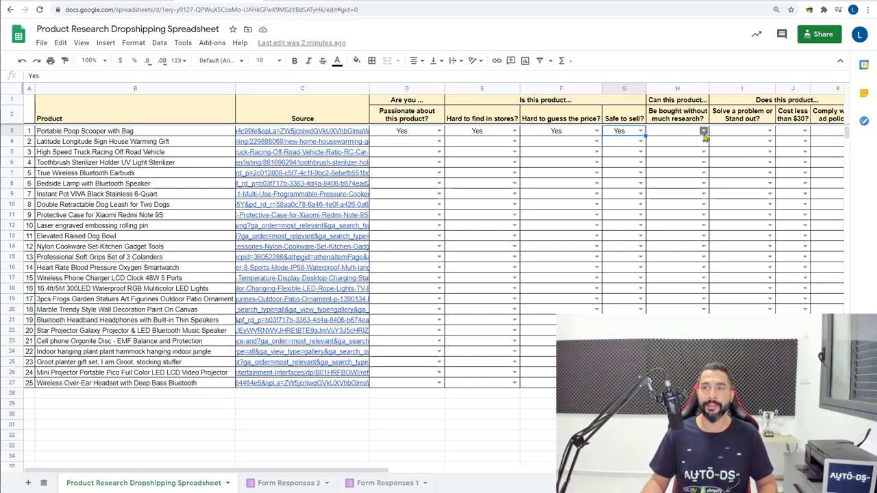
pyautogui.click(703, 134)
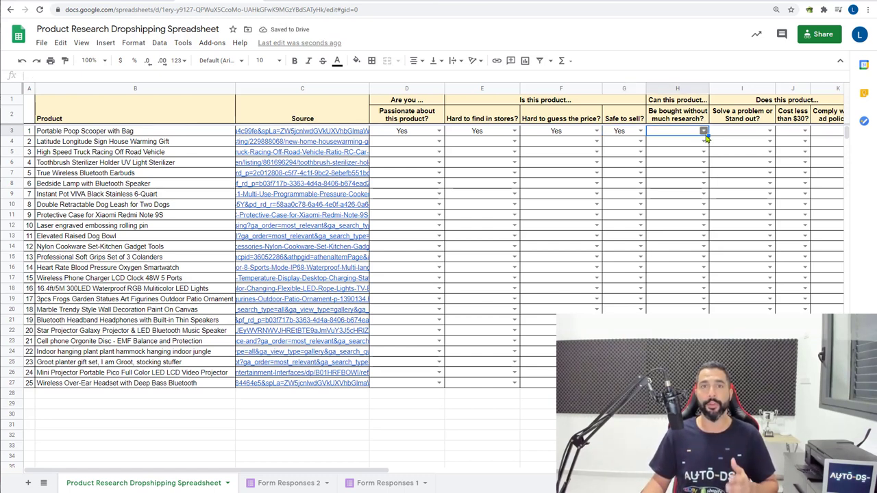
pyautogui.click(691, 148)
# Check the poop scooper's Amazon listing and answer Yes to "Solve a problem or Stand out?" in its spreadsheet row.
pyautogui.click(770, 101)
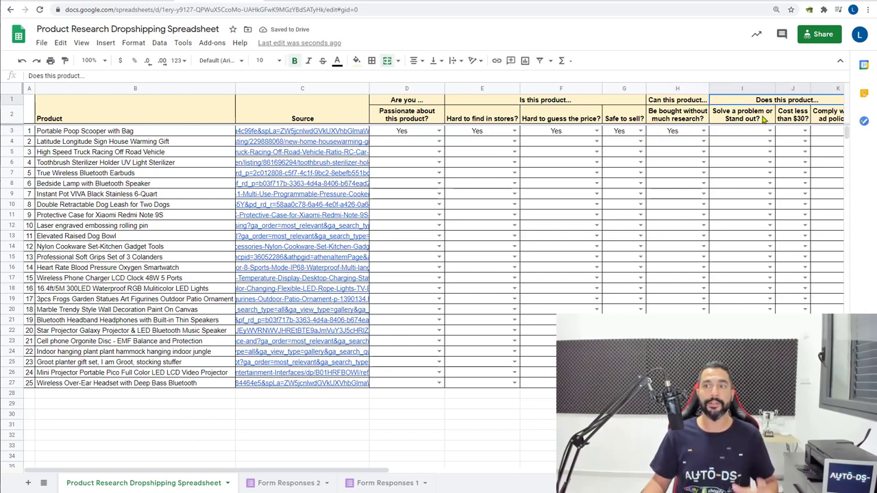
pyautogui.click(761, 120)
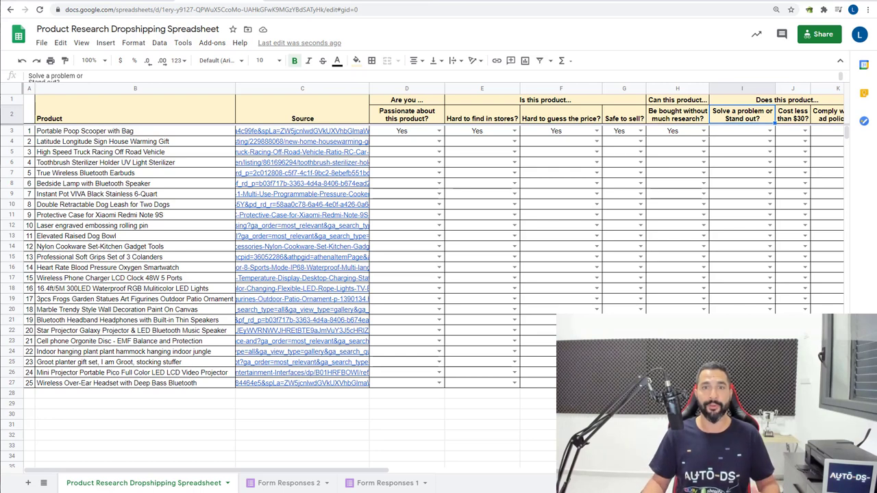
pyautogui.click(319, 4)
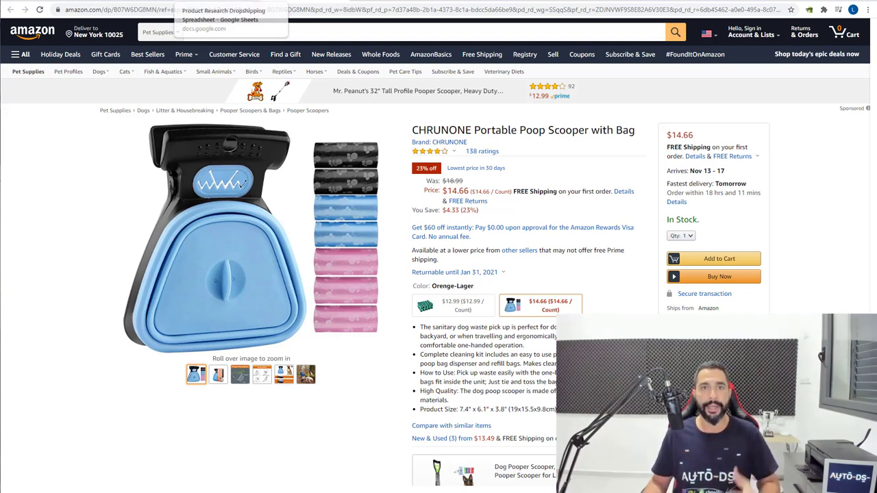
pyautogui.click(230, 2)
pyautogui.click(770, 131)
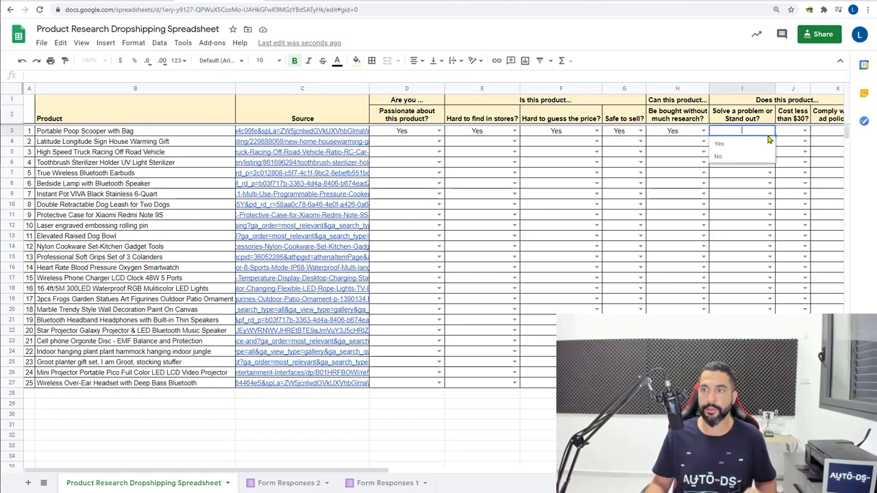
pyautogui.click(756, 147)
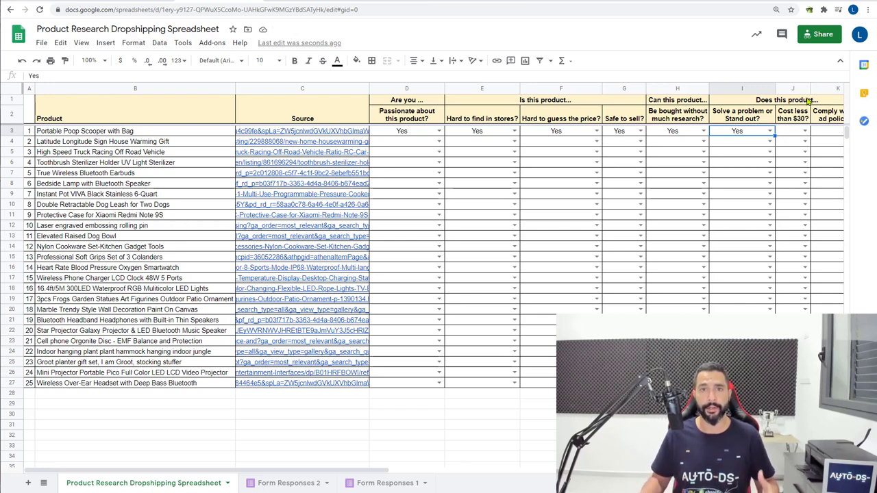
# Check the poop scooper's price on its Amazon listing and answer Yes to "Cost less than $30?" in its spreadsheet row.
pyautogui.click(309, 1)
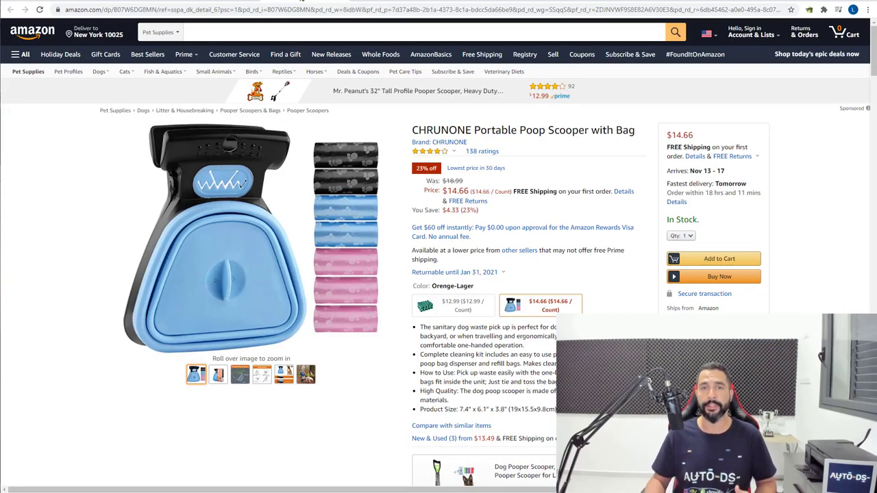
pyautogui.click(231, 2)
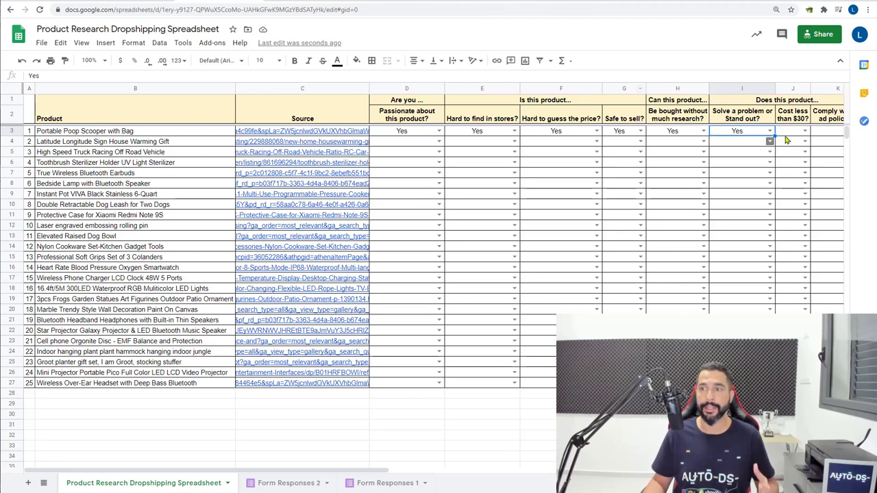
pyautogui.click(802, 134)
pyautogui.click(804, 135)
pyautogui.click(796, 146)
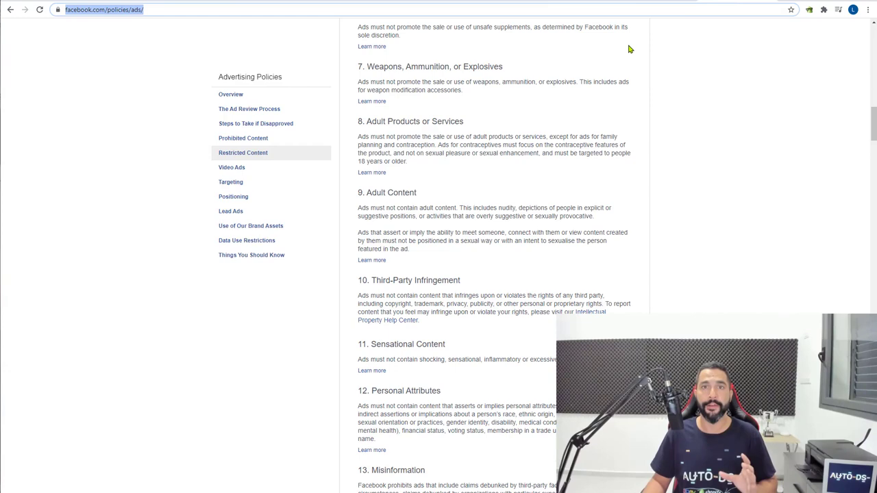
# Examine the Prohibited Content and Restricted Content sections of Facebook's Advertising Policies for rules on which products may be advertised.
pyautogui.scroll(-1, 579, 160)
pyautogui.scroll(6, 569, 176)
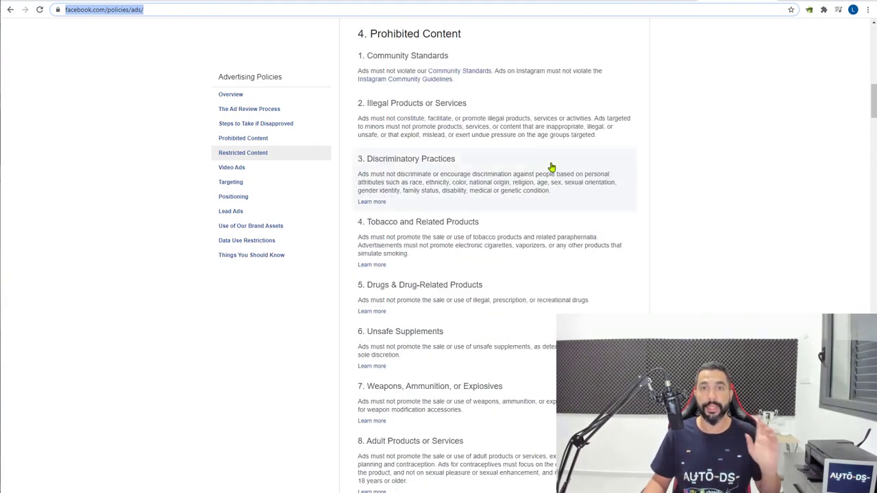
pyautogui.scroll(1, 541, 170)
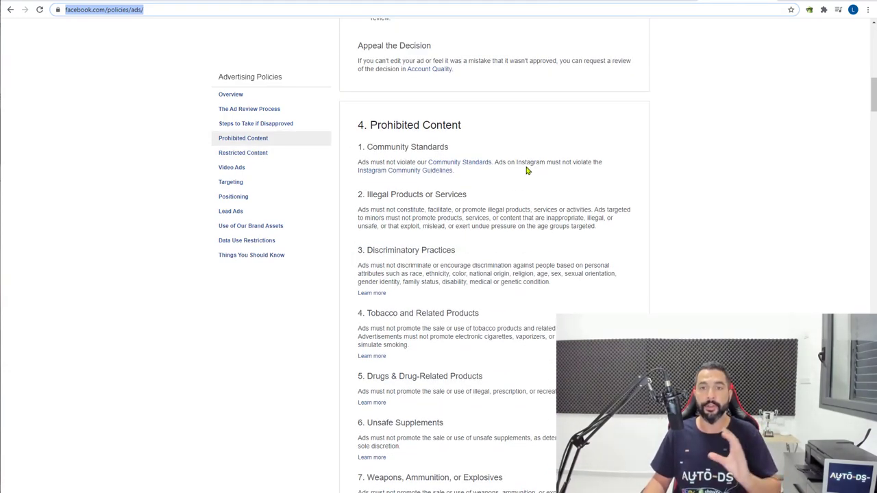
pyautogui.scroll(2, 526, 170)
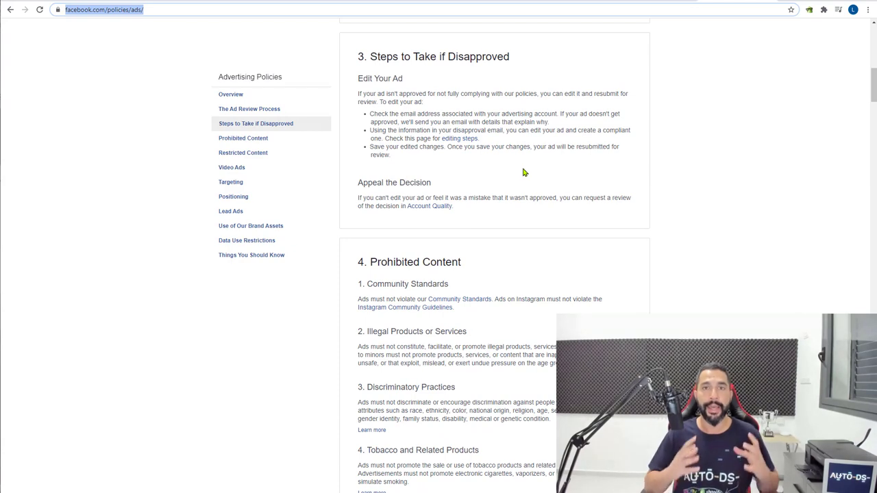
pyautogui.scroll(-2, 523, 174)
pyautogui.scroll(-1, 525, 185)
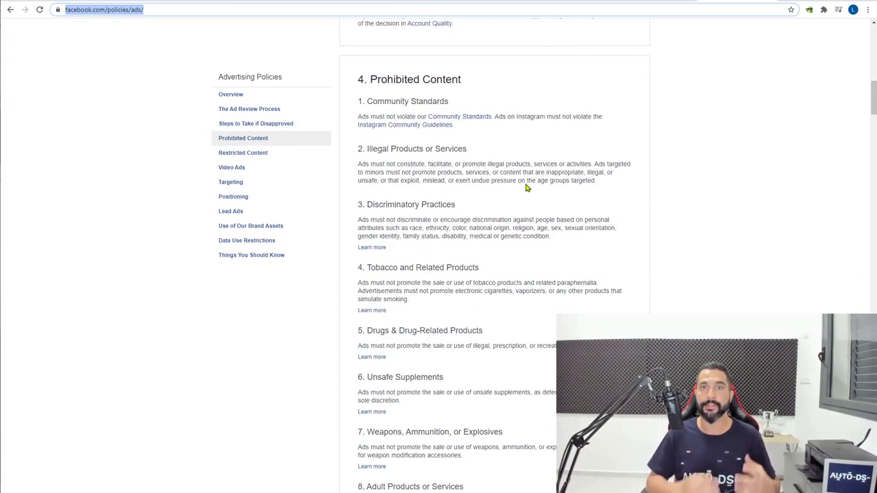
pyautogui.scroll(-2, 526, 187)
pyautogui.scroll(-2, 527, 192)
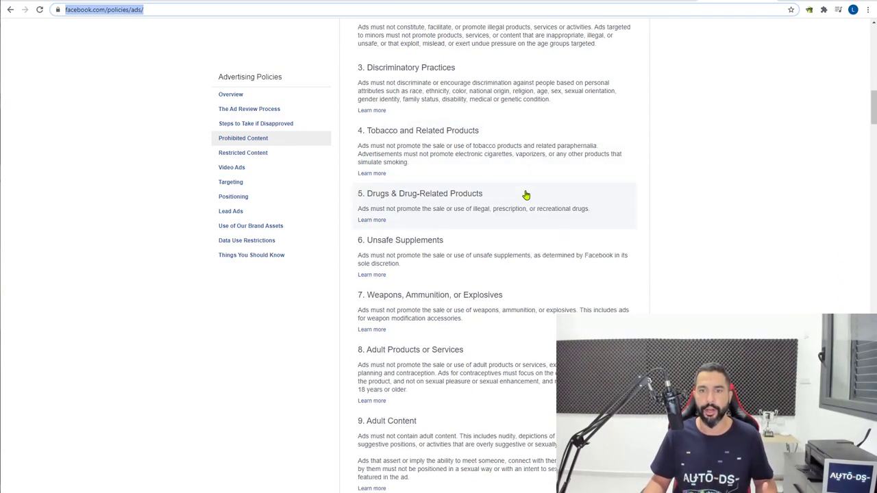
pyautogui.scroll(-3, 480, 251)
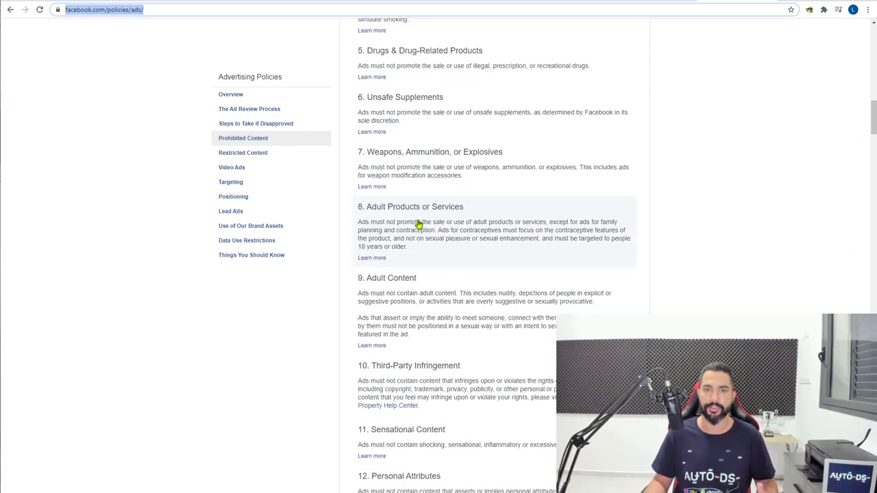
pyautogui.scroll(-6, 473, 234)
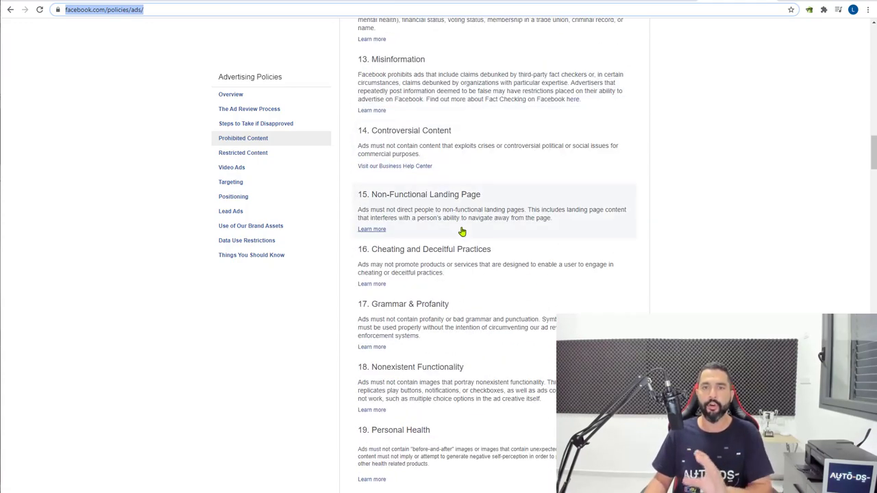
pyautogui.scroll(-9, 462, 232)
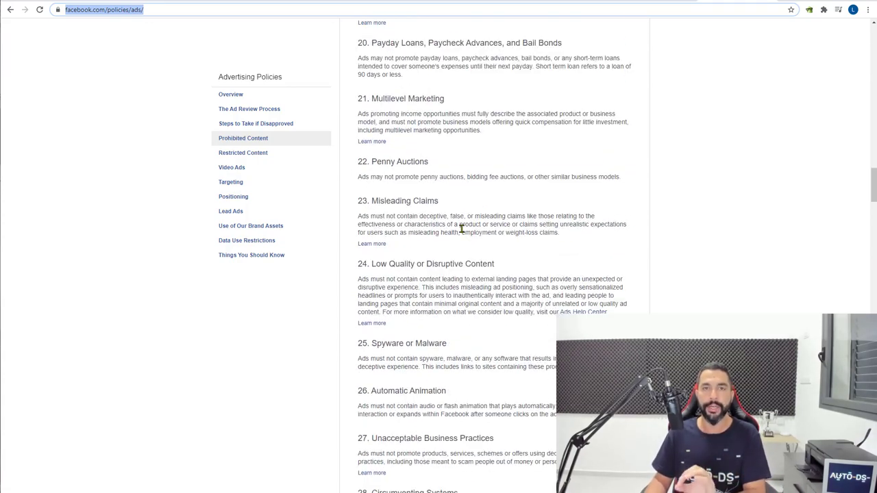
pyautogui.scroll(-4, 463, 228)
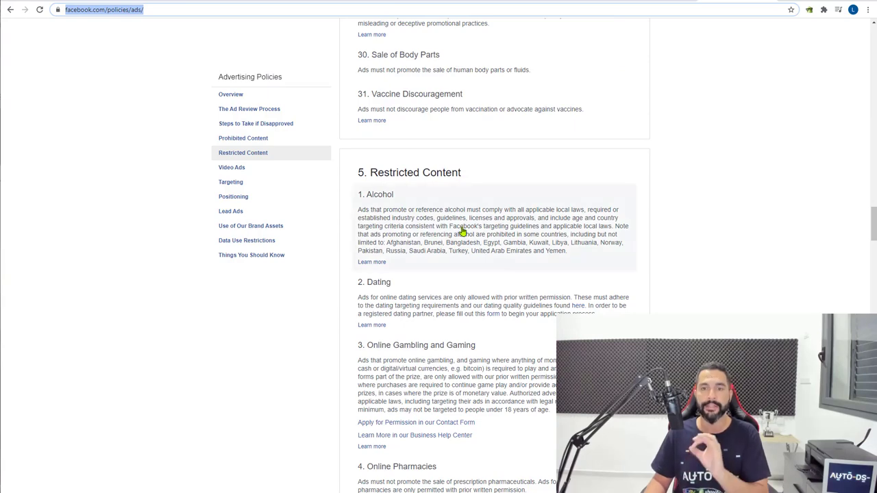
pyautogui.scroll(2, 464, 231)
pyautogui.scroll(1, 463, 233)
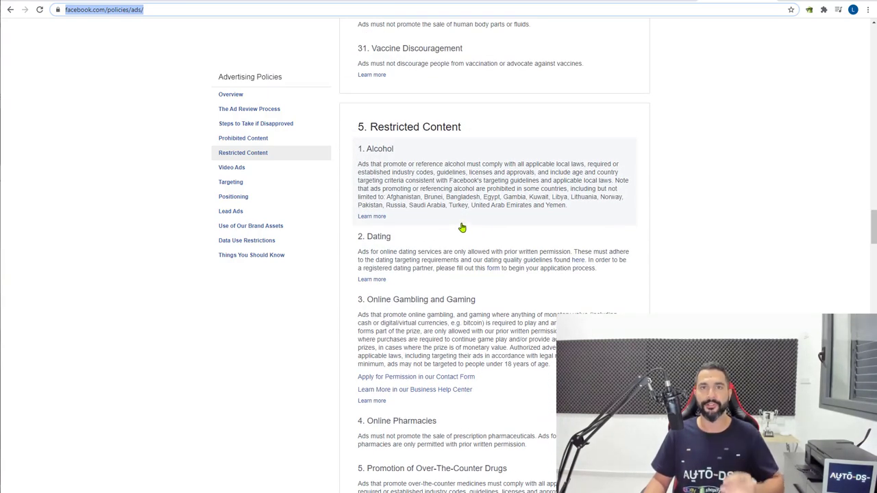
pyautogui.scroll(-1, 461, 226)
pyautogui.scroll(15, 459, 218)
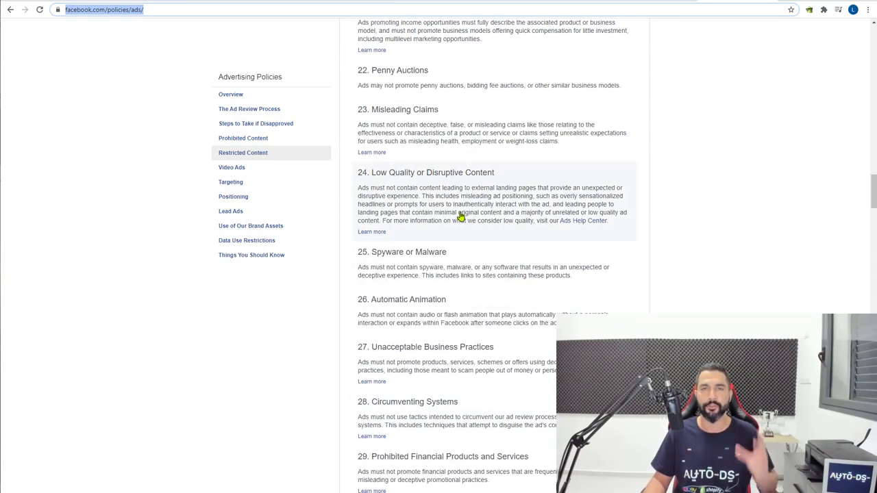
# Finish reviewing Facebook's Advertising Policies and answer Yes to "Comply with FB ad policies?" for the Portable Poop Scooper with Bag.
pyautogui.scroll(18, 454, 180)
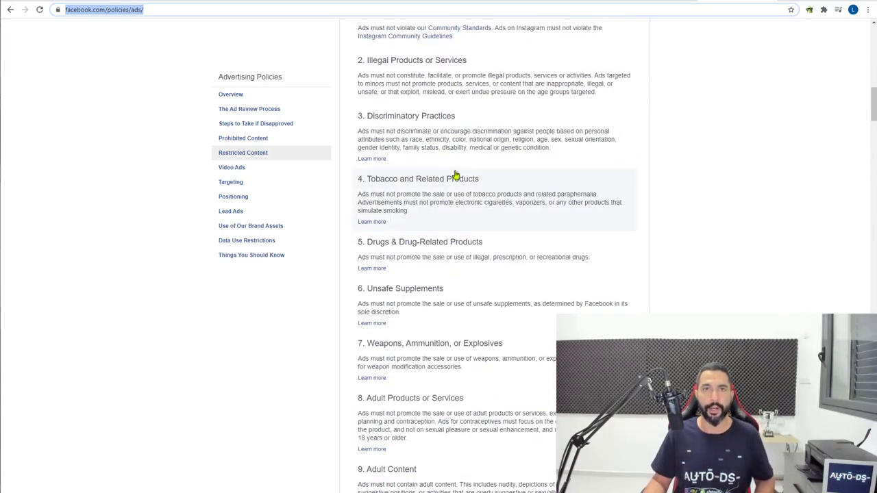
pyautogui.scroll(-18, 457, 177)
pyautogui.scroll(14, 449, 182)
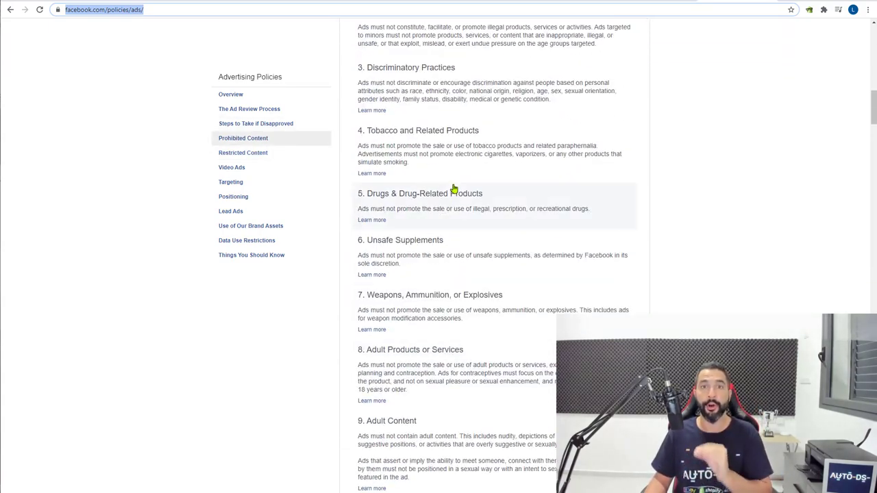
pyautogui.scroll(7, 454, 186)
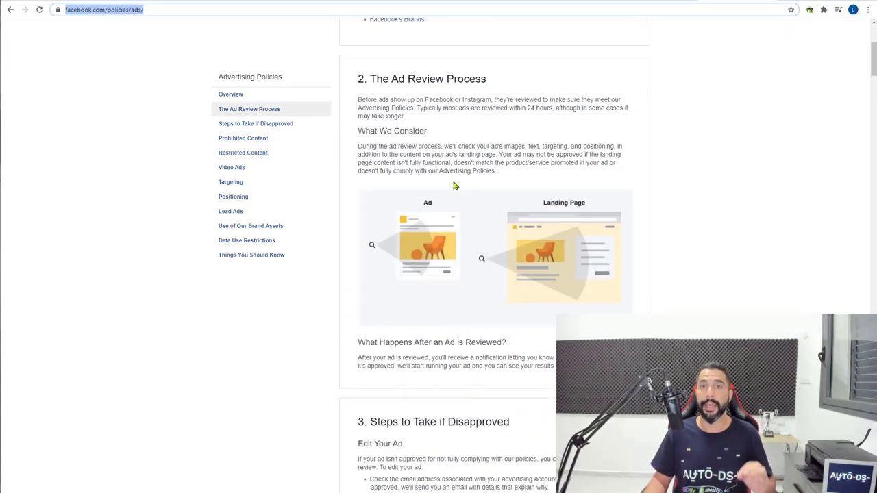
pyautogui.click(203, 4)
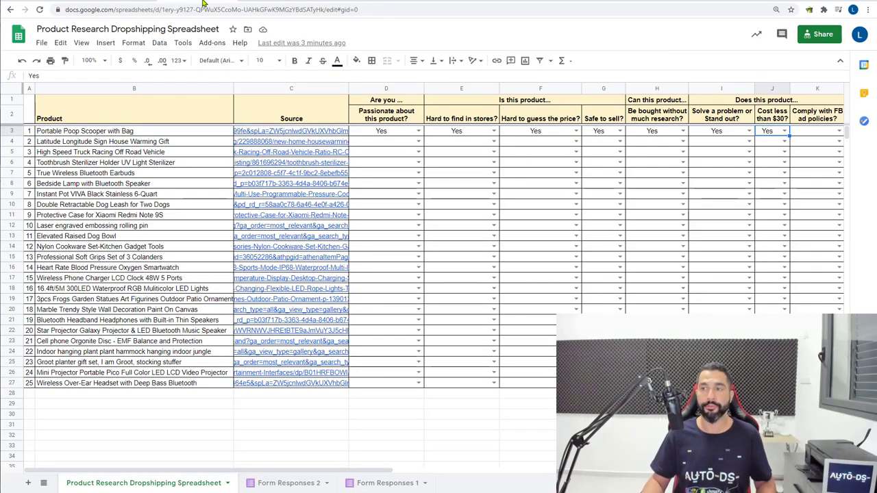
pyautogui.click(830, 133)
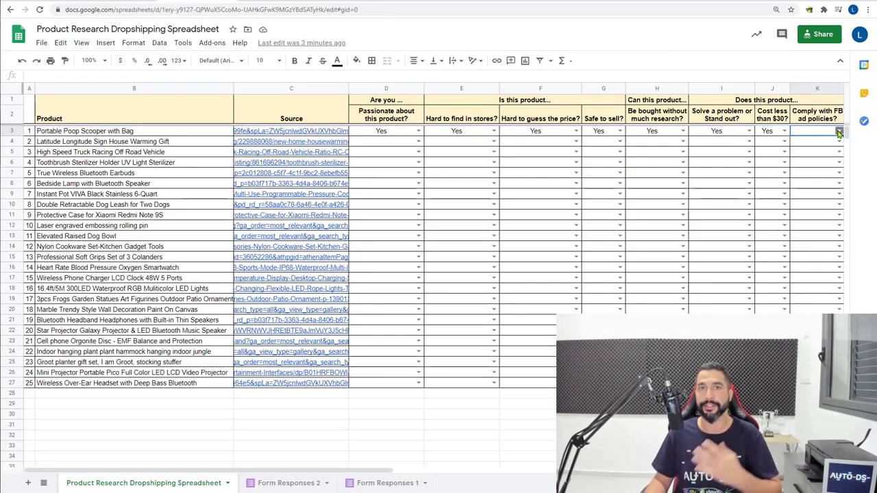
pyautogui.click(838, 132)
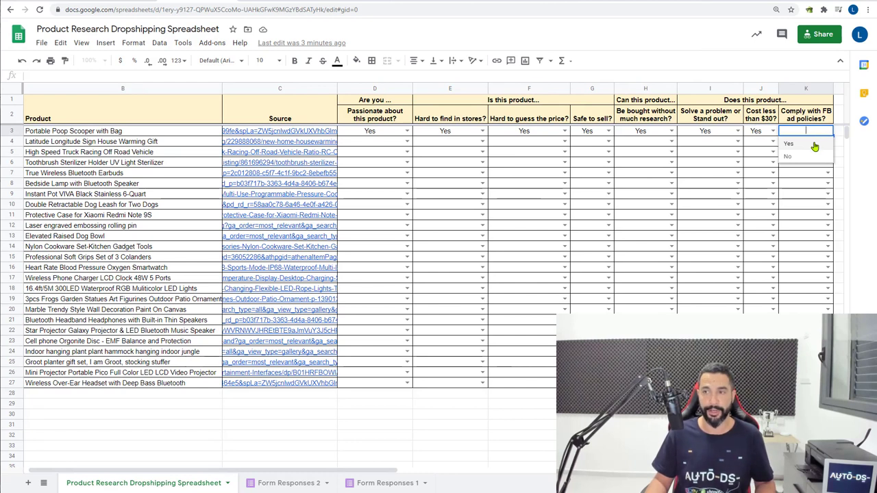
pyautogui.click(813, 147)
pyautogui.click(732, 172)
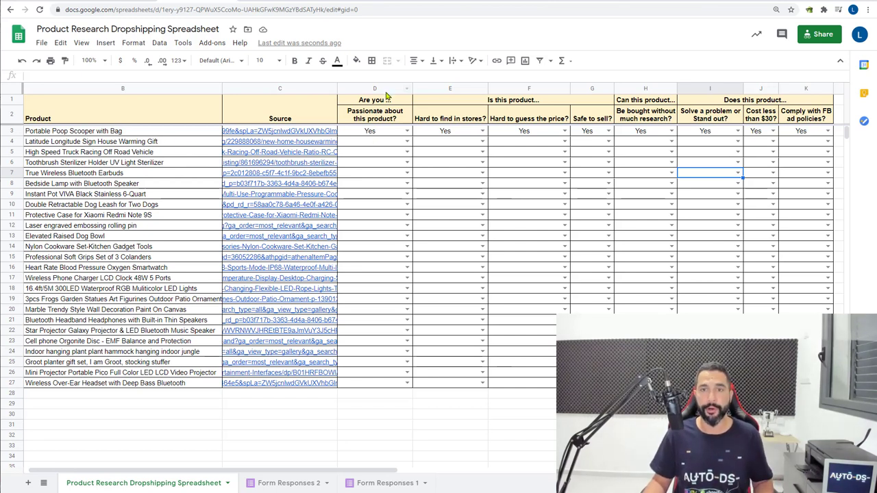
pyautogui.moveTo(381, 88); pyautogui.dragTo(801, 82)
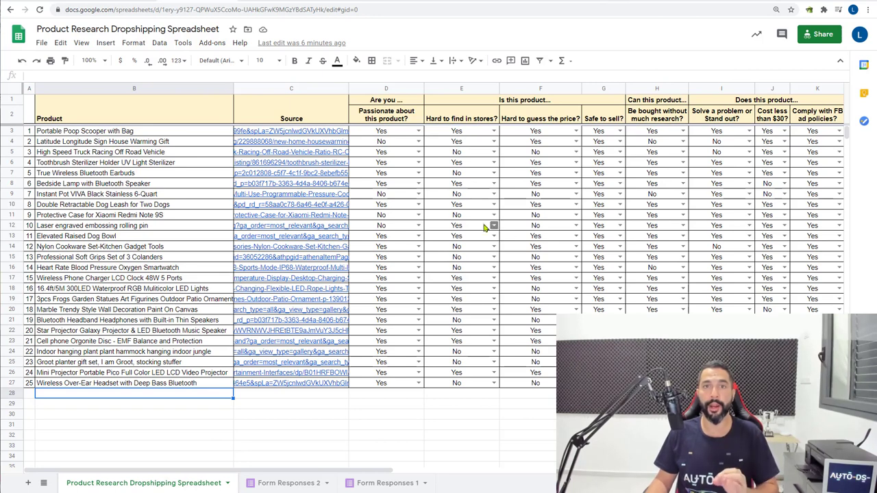
# Try hiding the Portable Poop Scooper with Bag row in the product list.
pyautogui.click(386, 131)
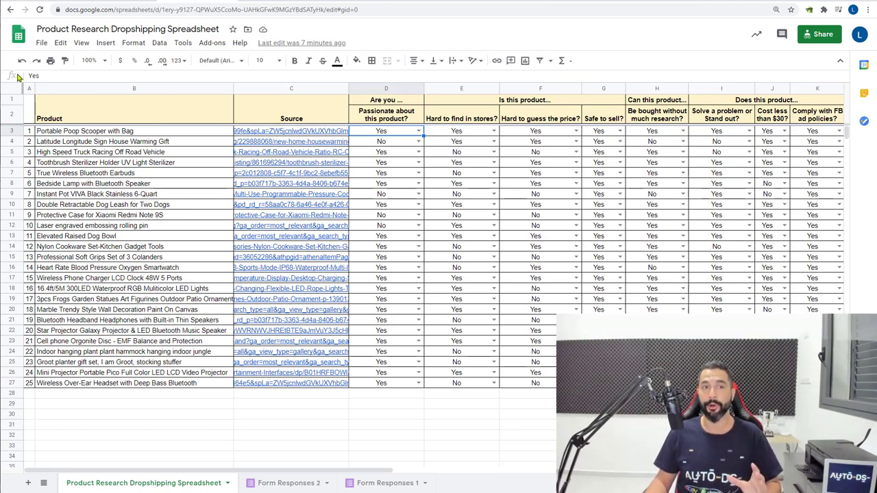
pyautogui.rightClick(8, 130)
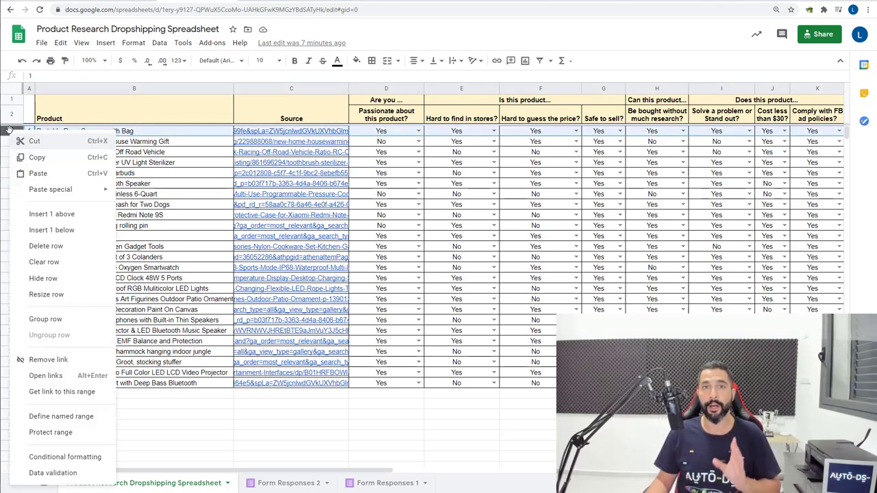
pyautogui.click(55, 280)
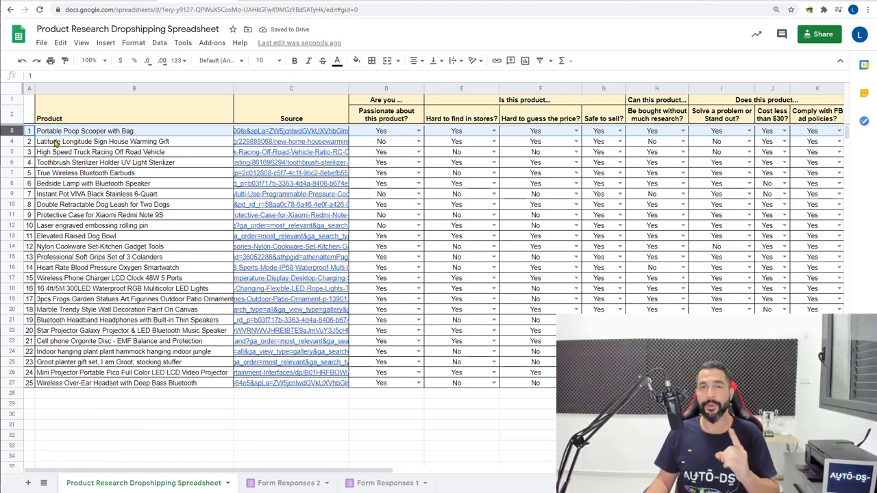
# Hide the rejected product rows so that only products 1, 4, 8, 11, 15, 18, 20 and 21 remain in the list.
pyautogui.click(11, 141)
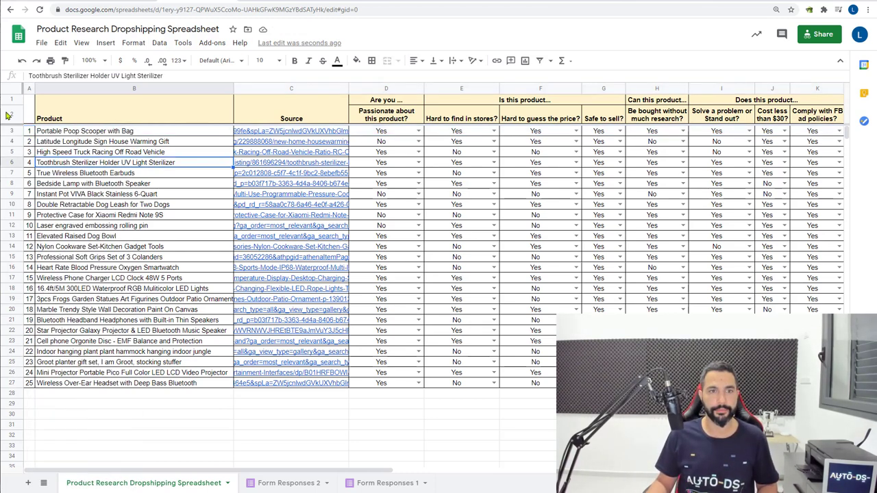
pyautogui.keyDown('shift'); pyautogui.click(11, 152); pyautogui.keyUp('shift')
pyautogui.hotkey('ctrl', 'alt', '9')
pyautogui.moveTo(11, 151); pyautogui.dragTo(11, 246)
pyautogui.rightClick(11, 173)
pyautogui.click(103, 284)
pyautogui.rightClick(11, 173)
pyautogui.click(158, 284)
pyautogui.rightClick(155, 194)
pyautogui.click(185, 286)
pyautogui.rightClick(17, 194)
pyautogui.click(63, 286)
pyautogui.click(11, 194)
pyautogui.rightClick(11, 194)
pyautogui.click(61, 287)
pyautogui.rightClick(19, 219)
pyautogui.click(65, 287)
pyautogui.click(186, 299)
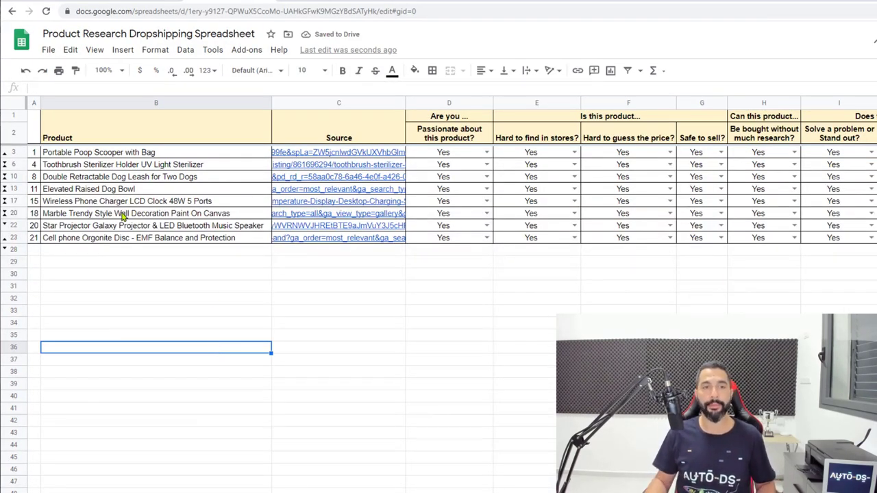
# Go through the shortlisted products one by one, from the Portable Poop Scooper with Bag to the Cell phone Orgonite Disc.
pyautogui.click(83, 156)
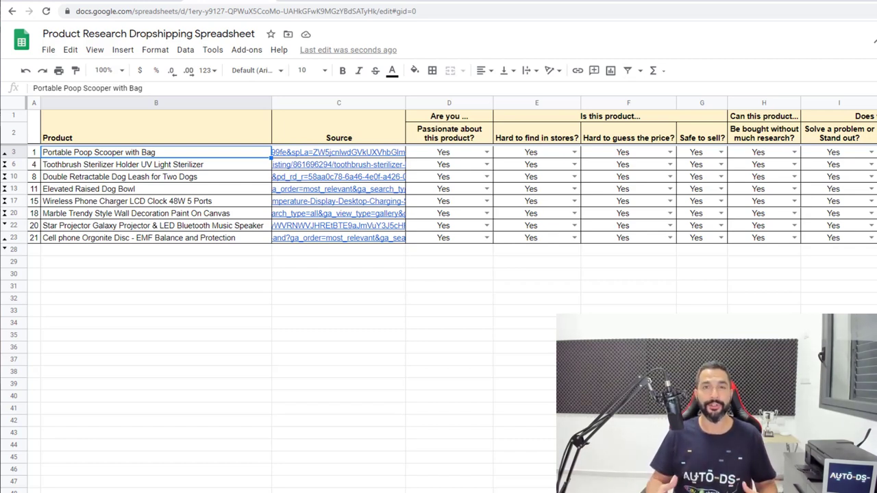
pyautogui.click(226, 168)
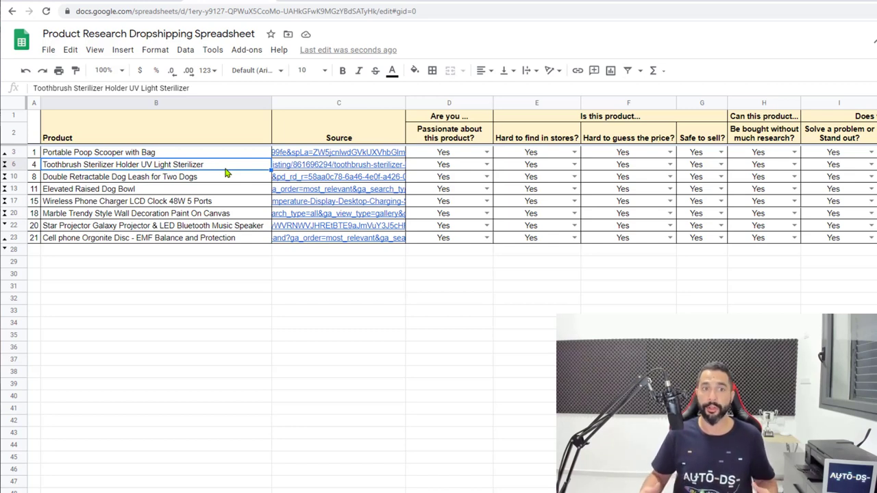
pyautogui.click(124, 153)
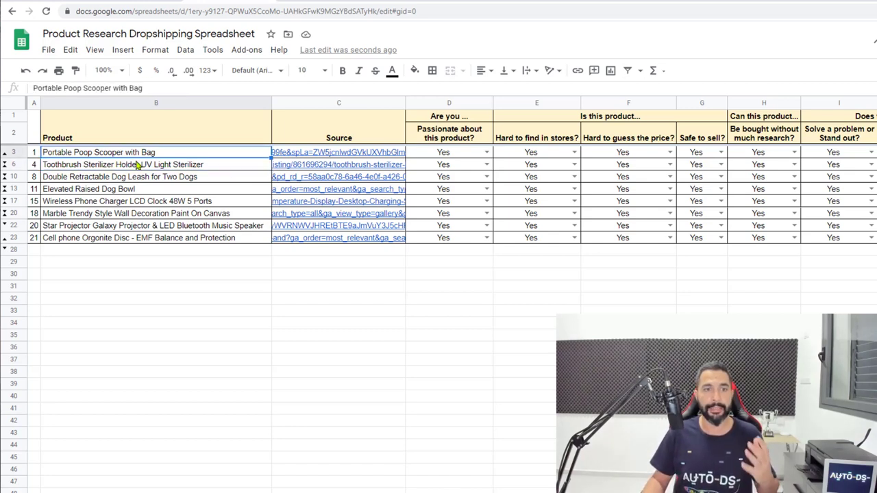
pyautogui.click(131, 168)
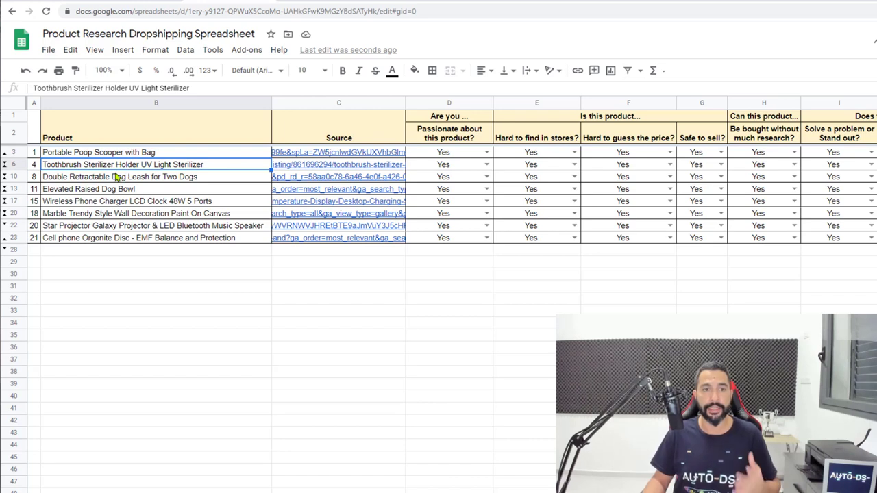
pyautogui.click(132, 181)
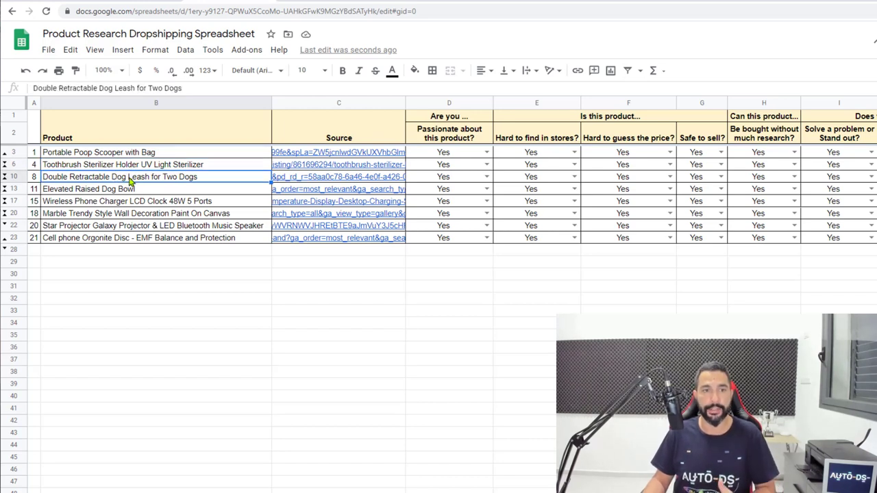
pyautogui.click(164, 190)
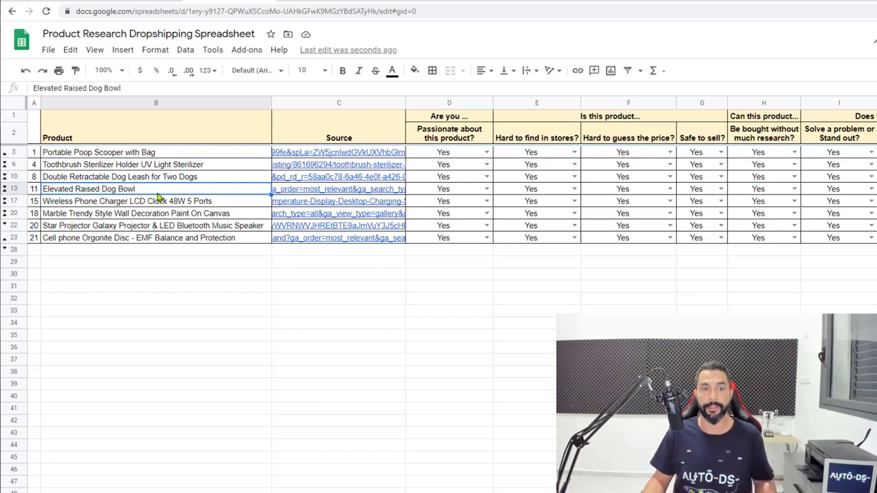
pyautogui.click(161, 200)
pyautogui.click(111, 215)
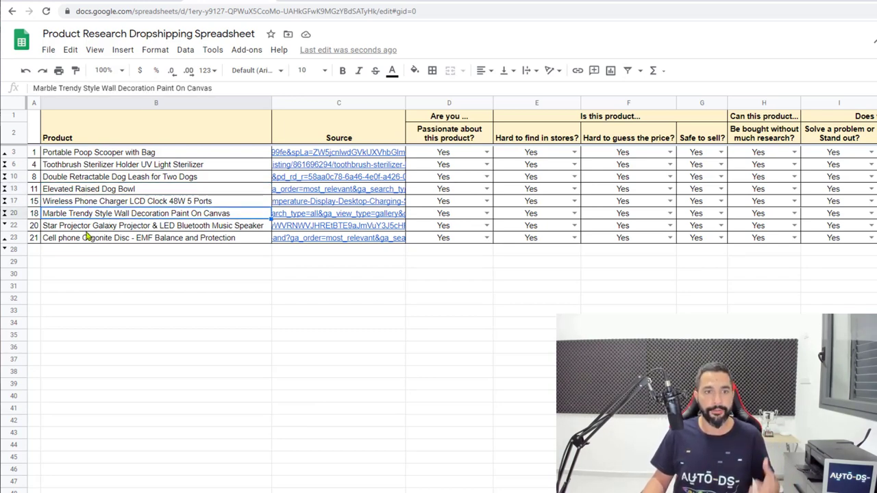
pyautogui.click(100, 229)
pyautogui.click(103, 241)
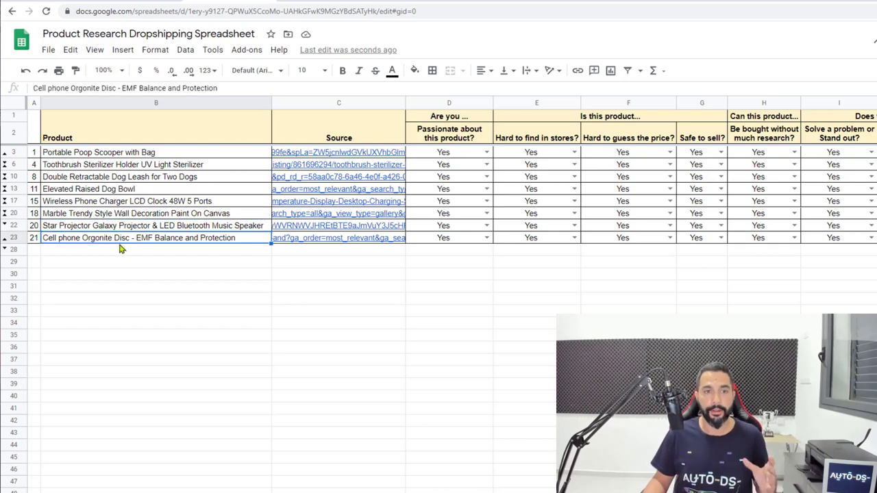
# Open the Cell phone Orgonite Disc's source listing on Etsy, examine the product, and return to the spreadsheet.
pyautogui.click(301, 243)
pyautogui.click(318, 260)
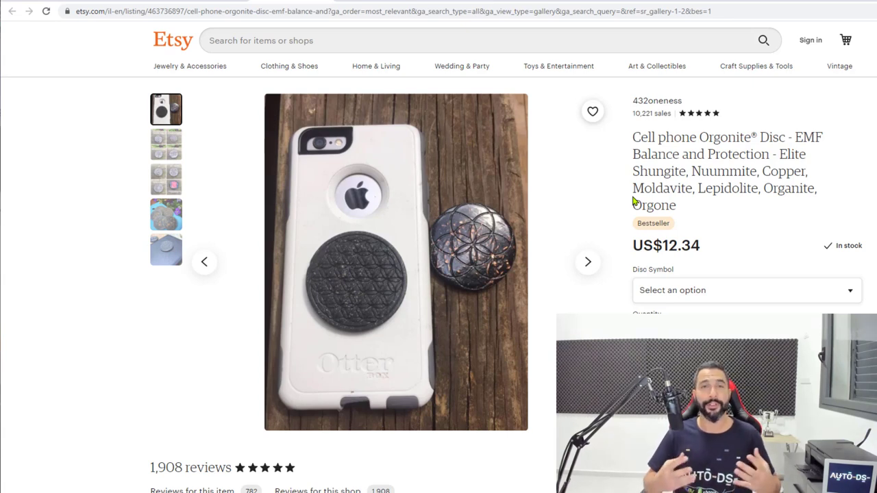
pyautogui.press('F5')
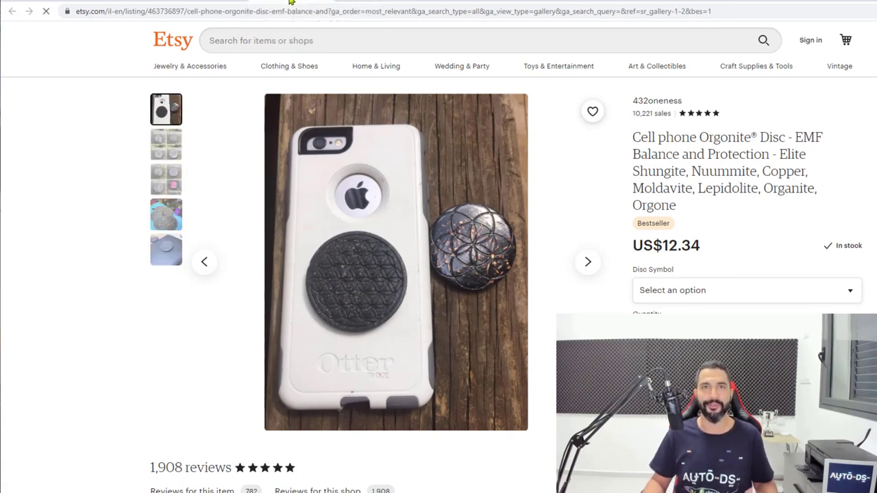
pyautogui.click(351, 3)
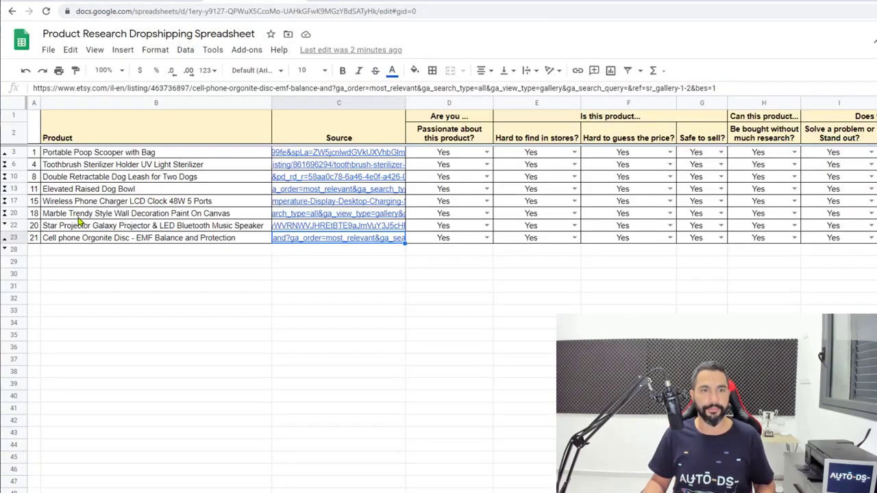
# Compare the first four shortlisted products with the last four by selecting each group's names in turn.
pyautogui.moveTo(77, 157); pyautogui.dragTo(75, 180)
pyautogui.keyDown('ctrl'); pyautogui.click(84, 190); pyautogui.keyUp('ctrl')
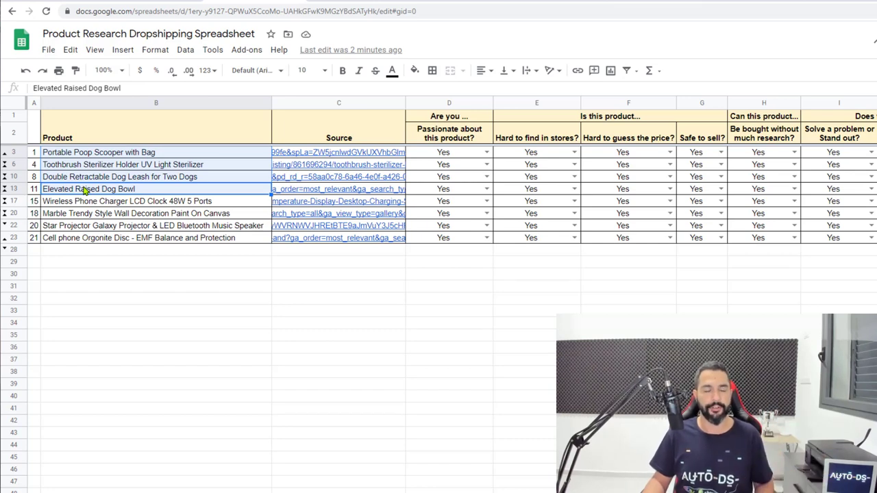
pyautogui.moveTo(84, 201); pyautogui.dragTo(81, 237)
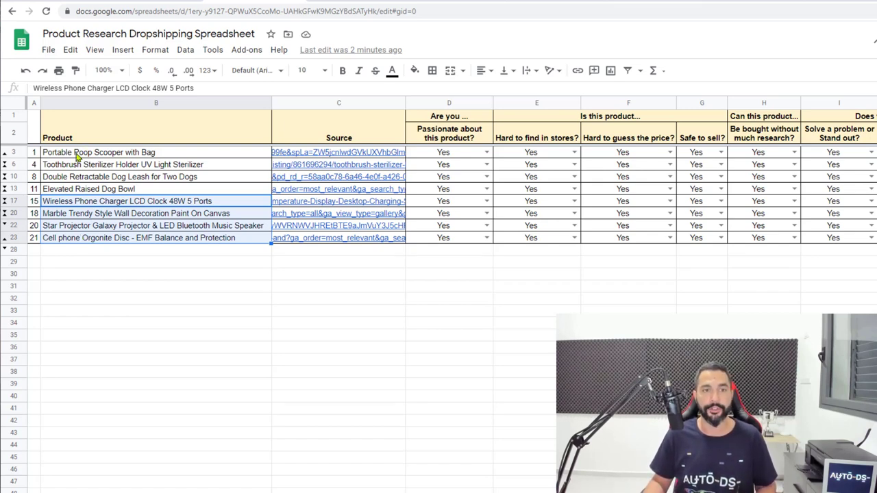
pyautogui.moveTo(77, 156); pyautogui.dragTo(74, 191)
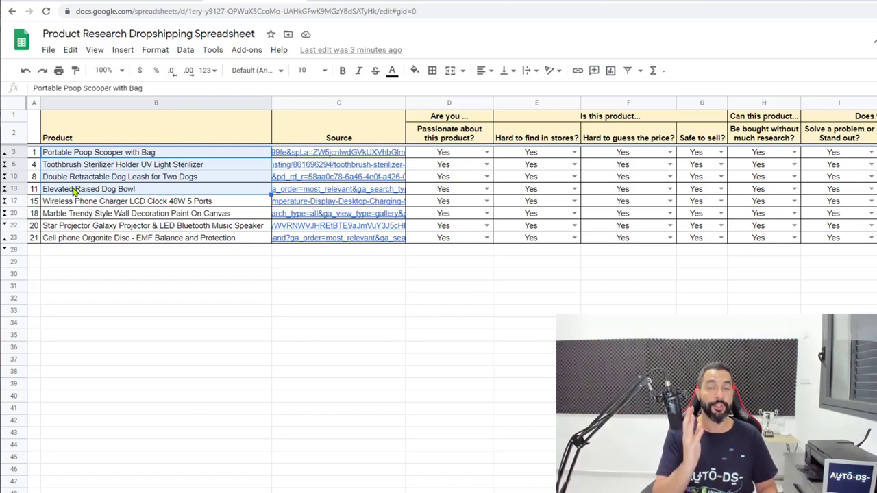
# Hide rows 17 to 23, covering the Wireless Phone Charger LCD Clock through the Cell phone Orgonite Disc.
pyautogui.click(13, 201)
pyautogui.keyDown('shift'); pyautogui.click(14, 237); pyautogui.keyUp('shift')
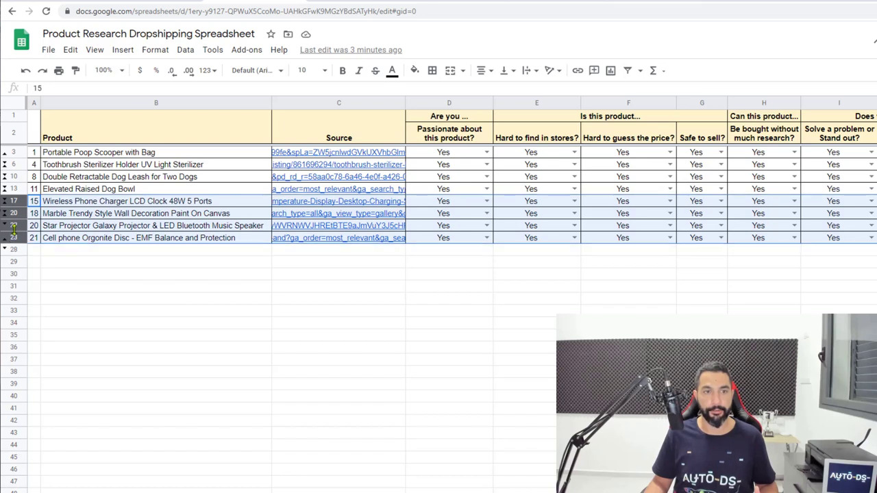
pyautogui.rightClick(19, 233)
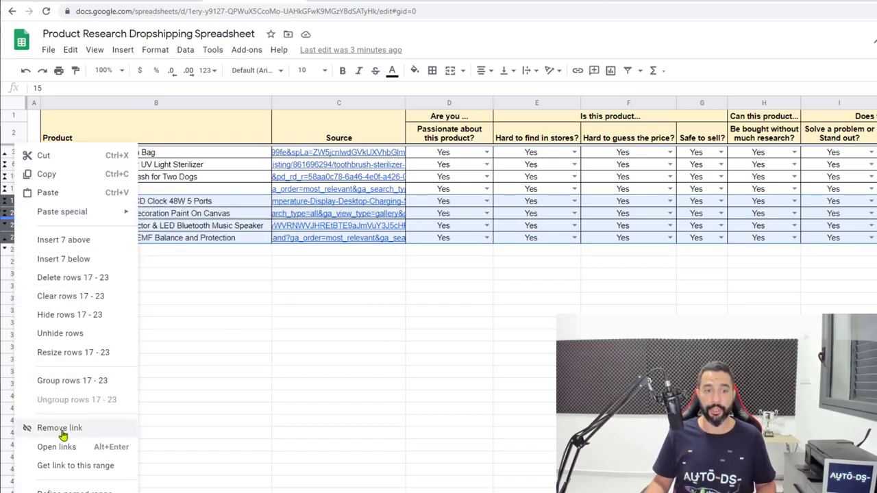
pyautogui.click(74, 380)
pyautogui.rightClick(17, 200)
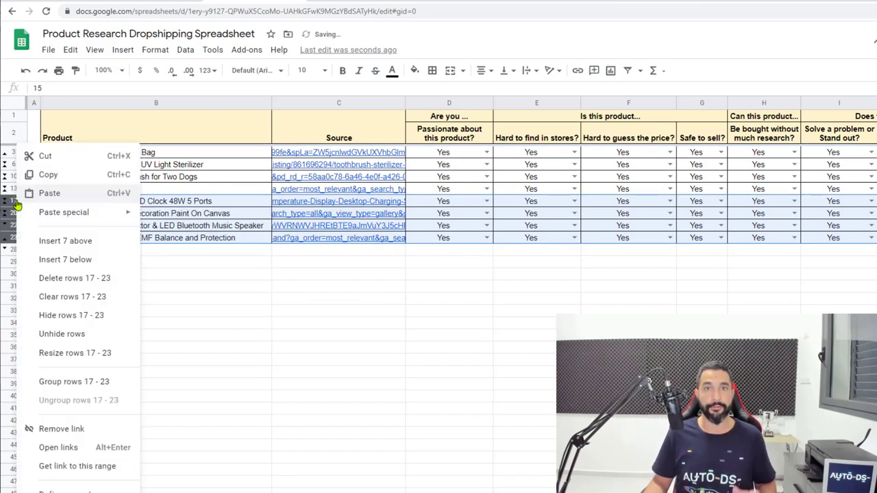
pyautogui.click(64, 277)
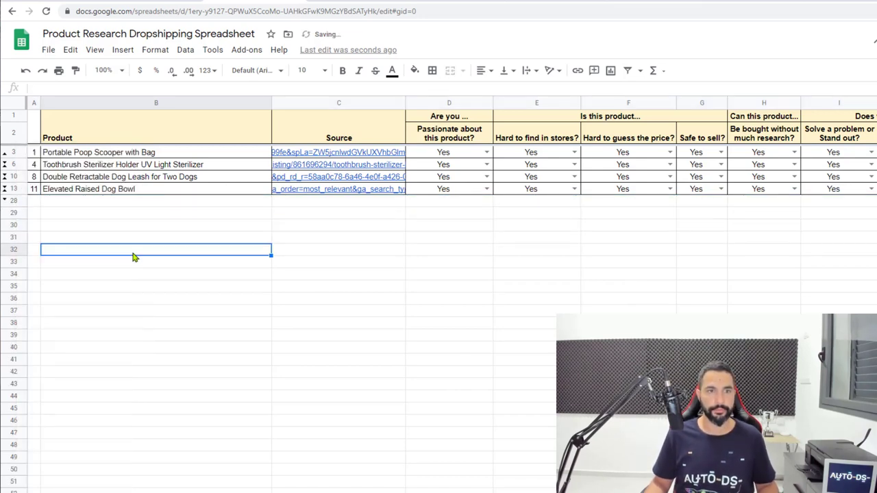
# Select the four remaining product names, from the Portable Poop Scooper with Bag to the Elevated Raised Dog Bowl.
pyautogui.click(97, 192)
pyautogui.click(96, 204)
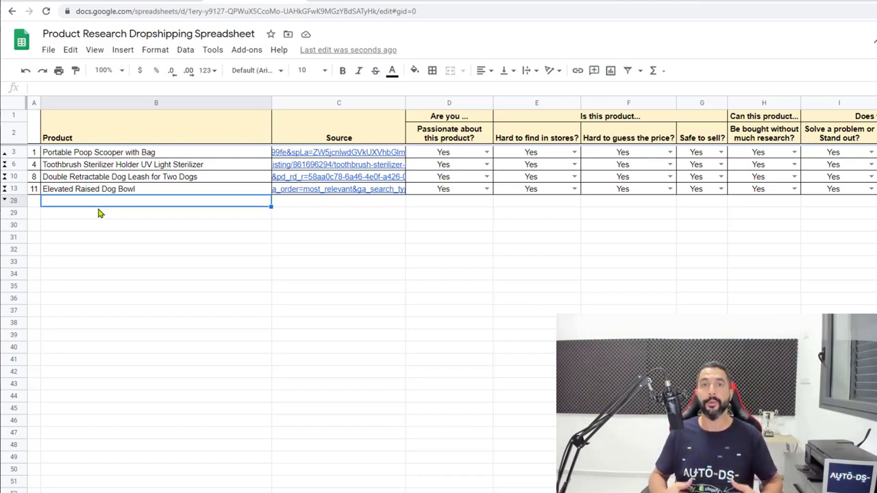
pyautogui.click(98, 213)
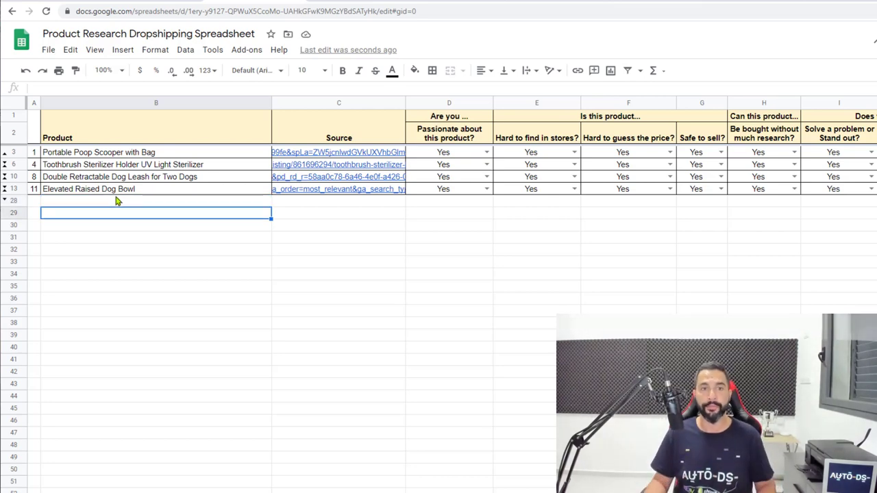
pyautogui.moveTo(116, 189); pyautogui.dragTo(127, 156)
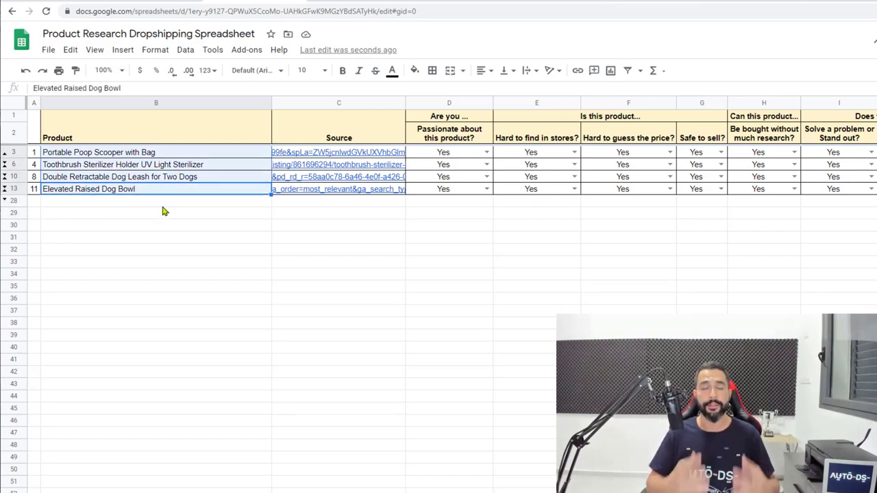